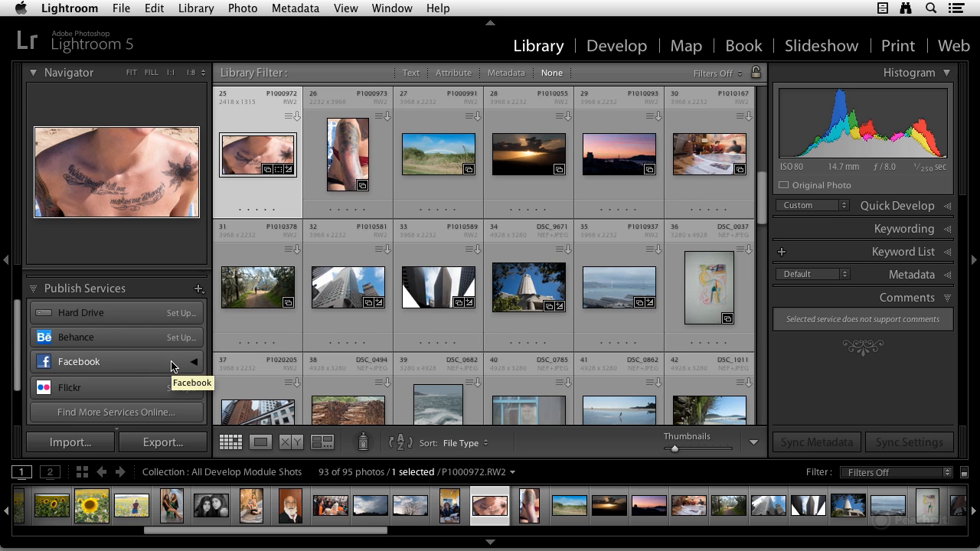
# Step: Open the settings of the Facebook publish service and reposition the publishing manager window
pyautogui.rightClick(172, 366)
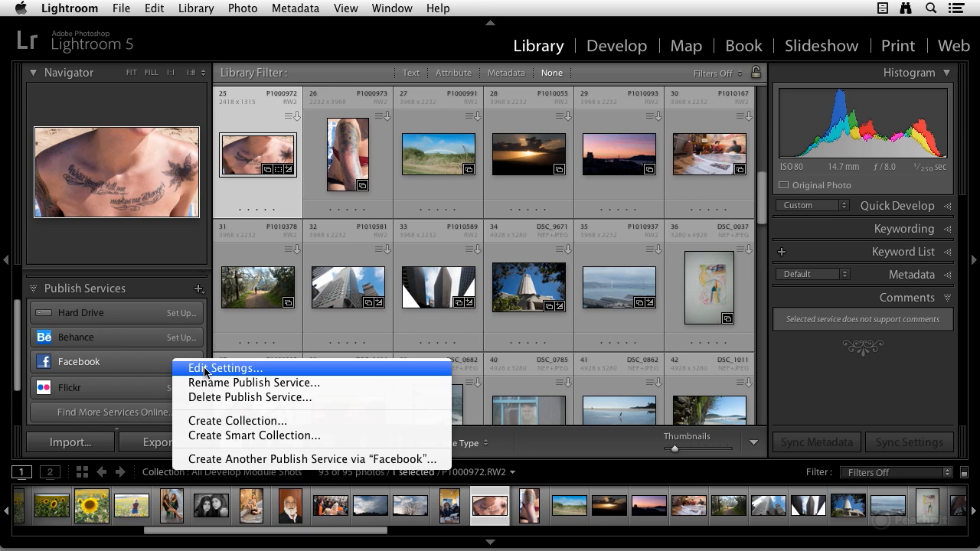
pyautogui.click(204, 369)
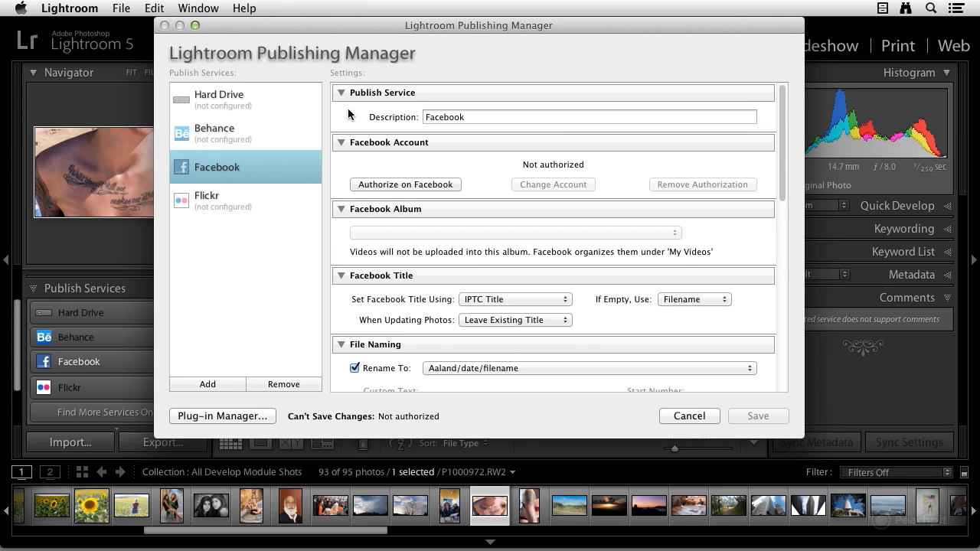
pyautogui.moveTo(350, 25)
pyautogui.mouseDown()
pyautogui.moveTo(512, 60)
pyautogui.moveTo(335, 28)
pyautogui.moveTo(347, 43)
pyautogui.mouseUp()
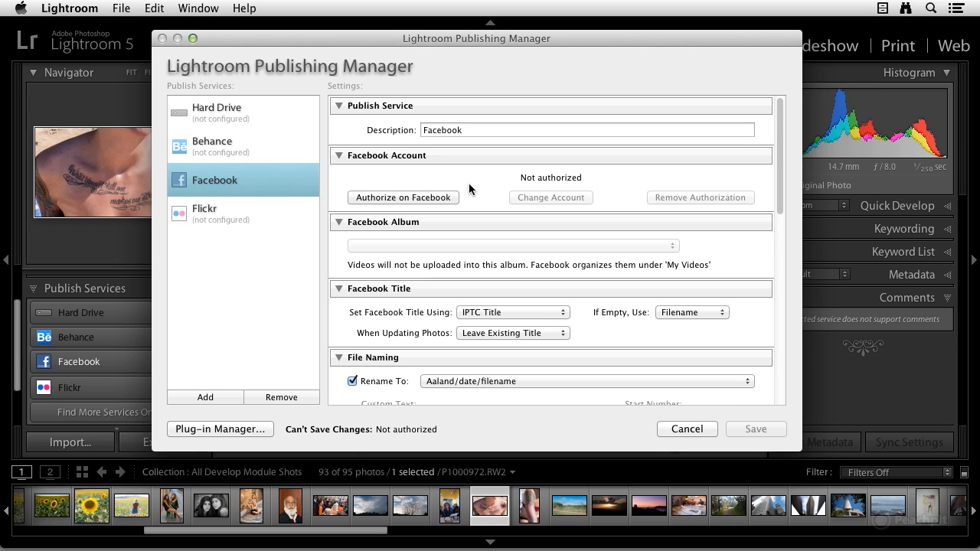
# Step: Authorize Lightroom on Facebook, connect the account on the Facebook page in Safari, and switch back to Lightroom
pyautogui.click(415, 196)
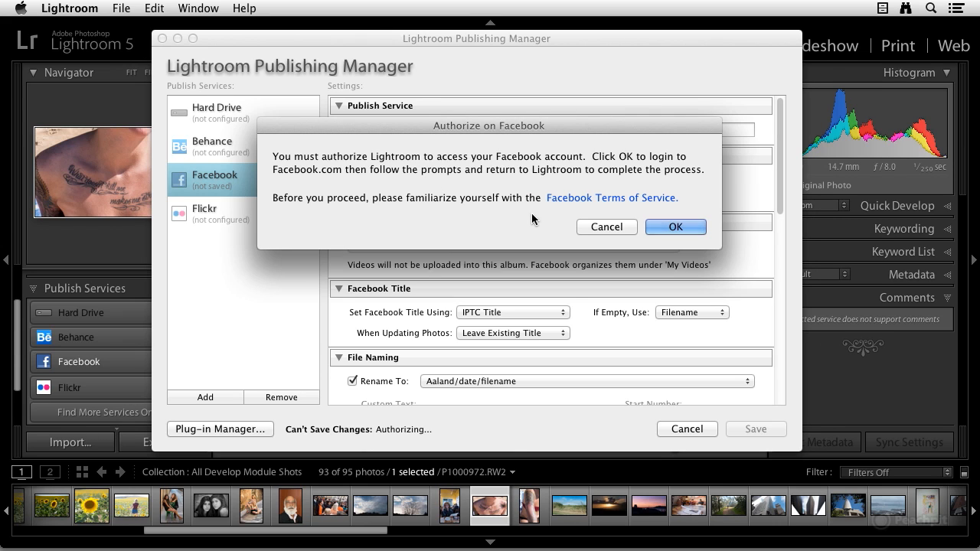
pyautogui.click(683, 225)
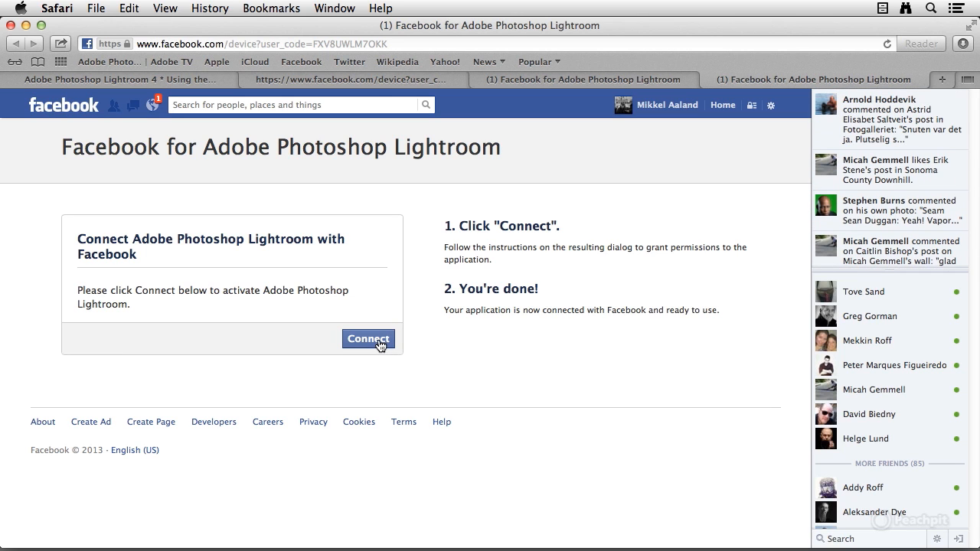
pyautogui.click(380, 342)
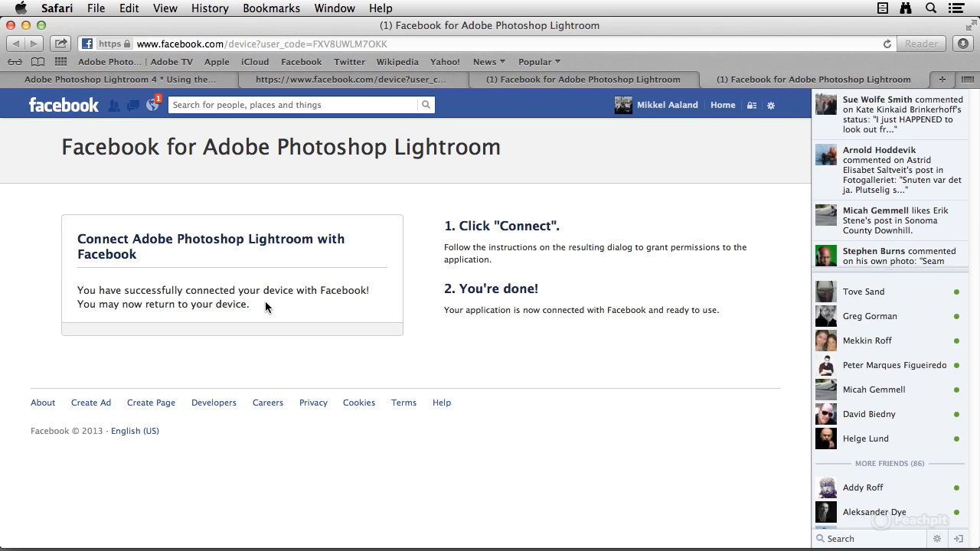
pyautogui.press('super+Tab')
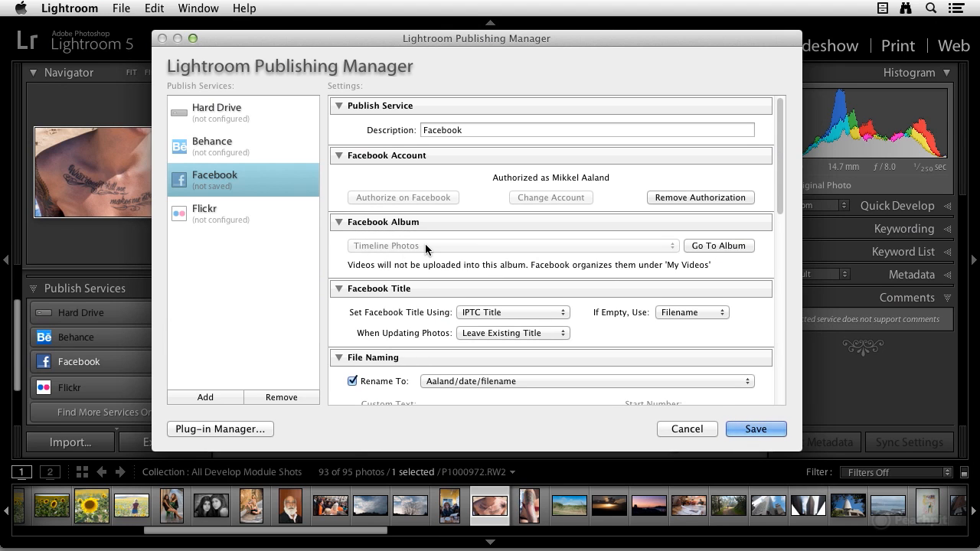
# Step: Set the Facebook title to use IPTC Title and to Leave Existing Title when updating photos
pyautogui.scroll(-1, 467, 255)
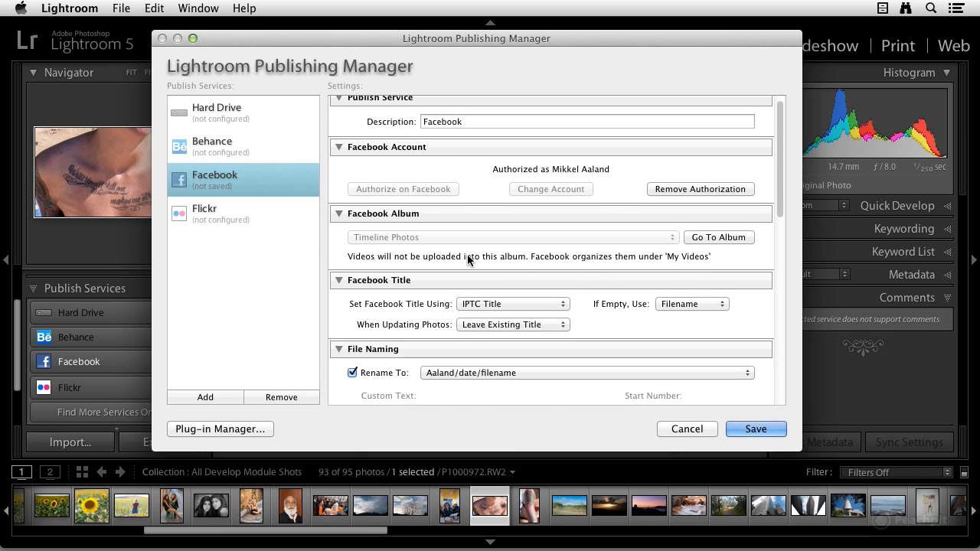
pyautogui.scroll(-3, 468, 260)
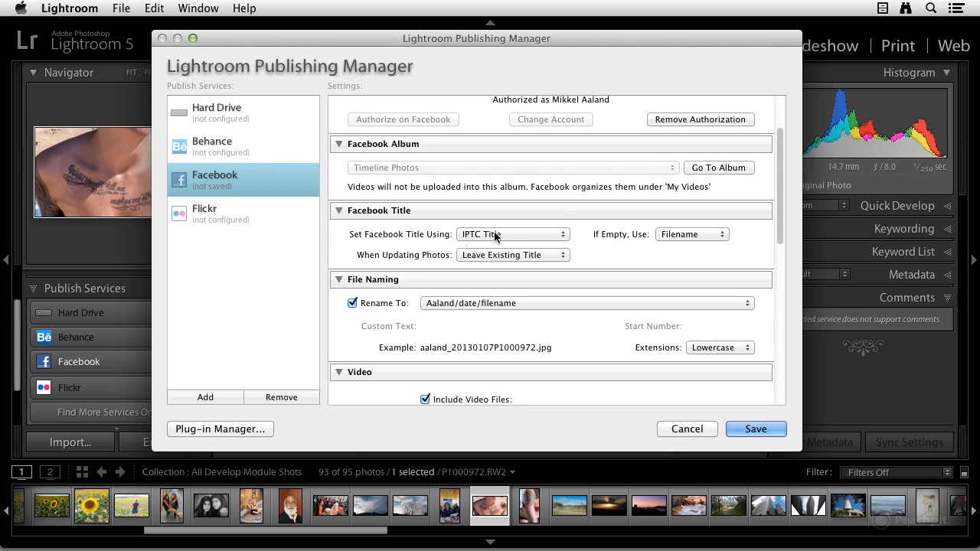
pyautogui.click(462, 236)
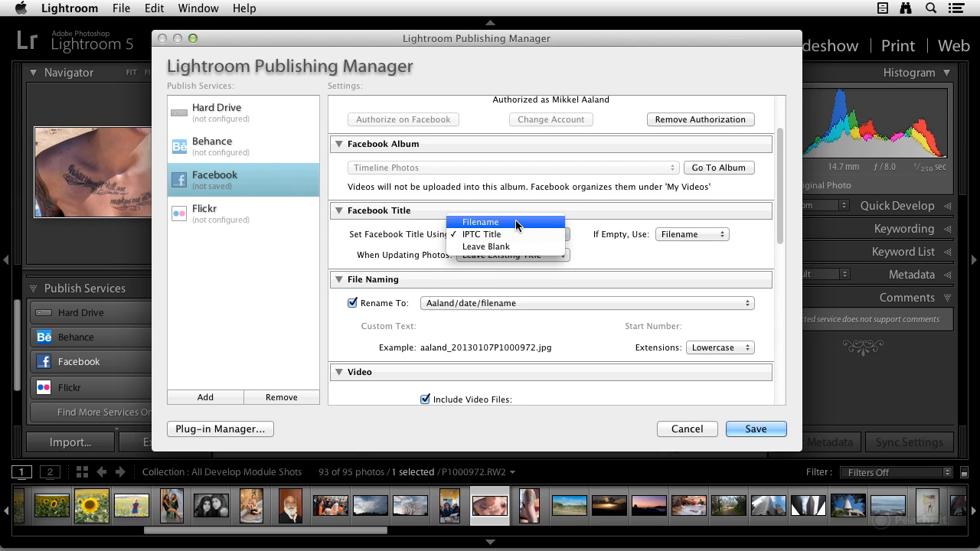
pyautogui.click(511, 235)
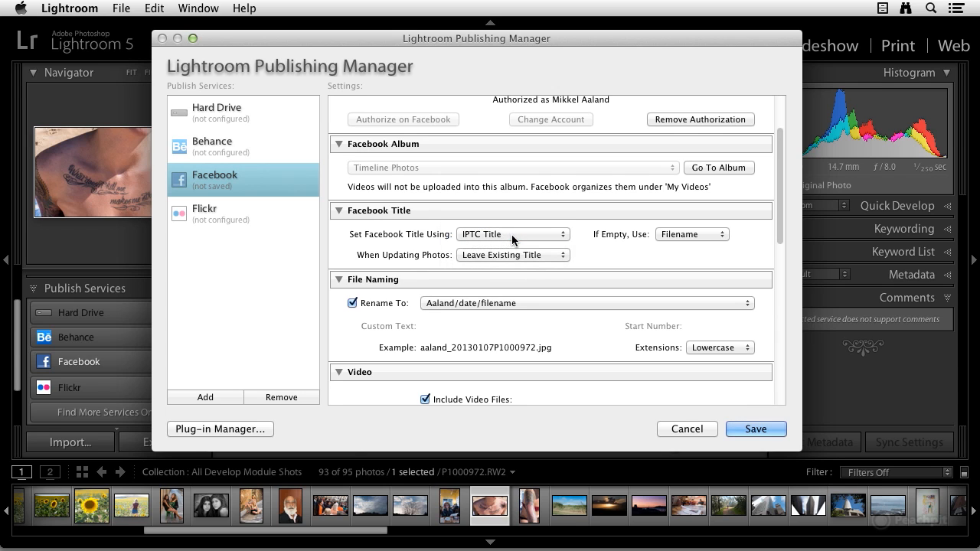
pyautogui.click(523, 254)
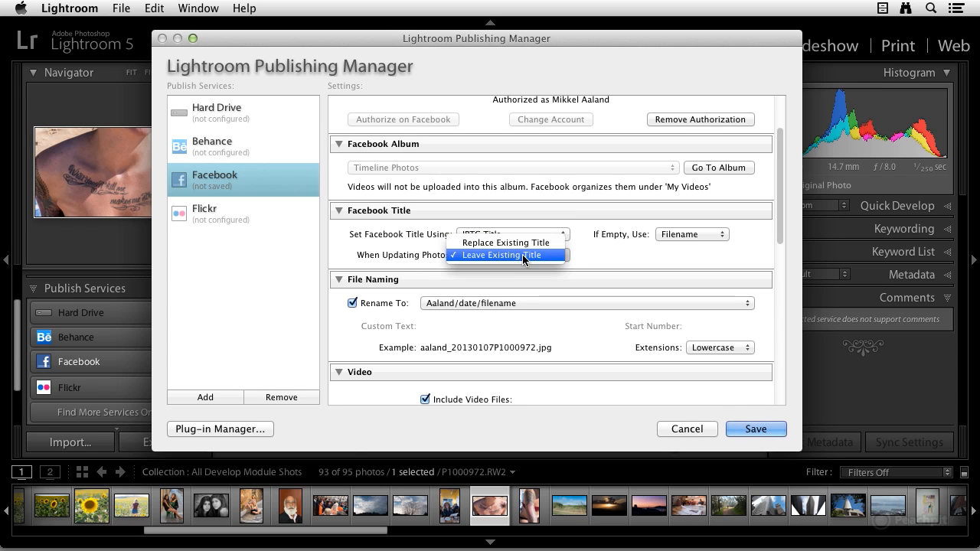
pyautogui.click(522, 254)
# Step: Choose the custom surname/date/filename template for renaming the published files
pyautogui.scroll(-3, 522, 253)
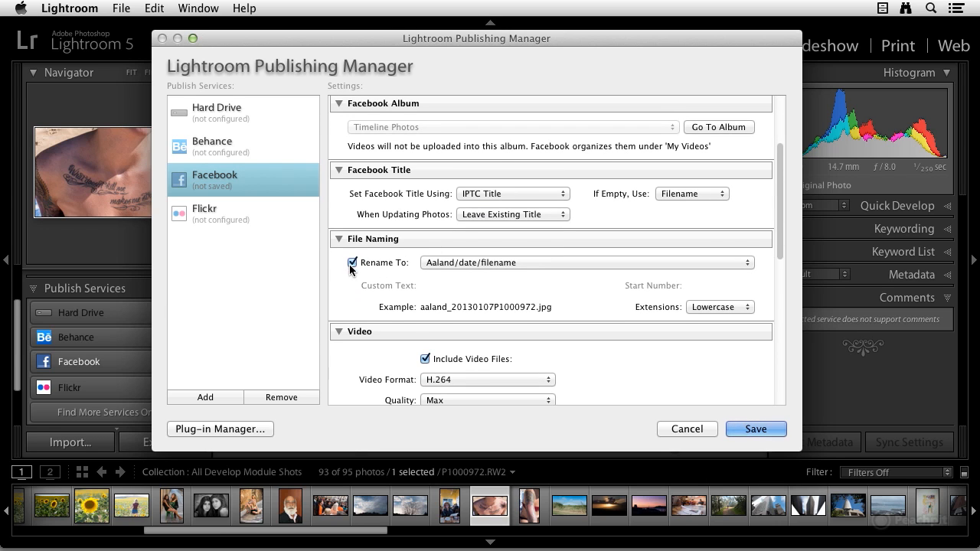
pyautogui.click(483, 262)
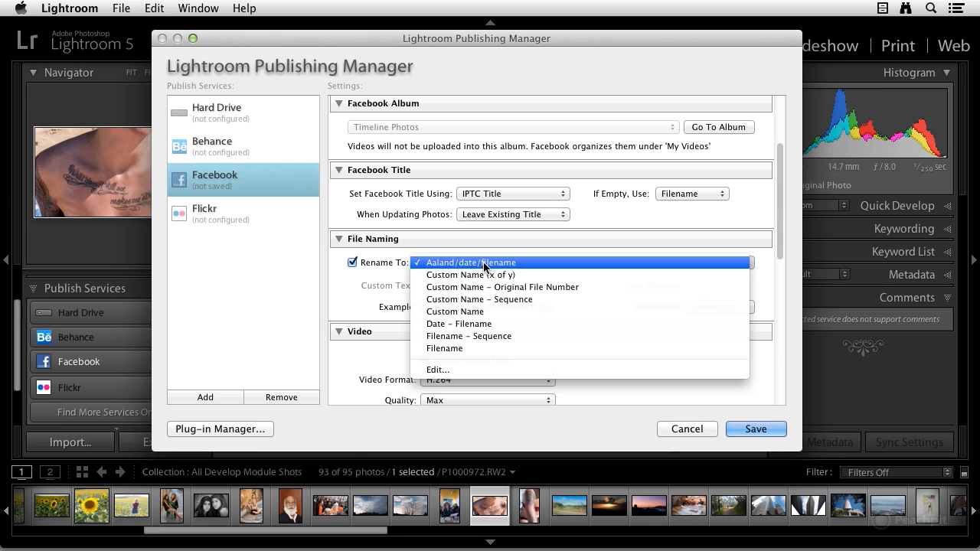
pyautogui.click(484, 264)
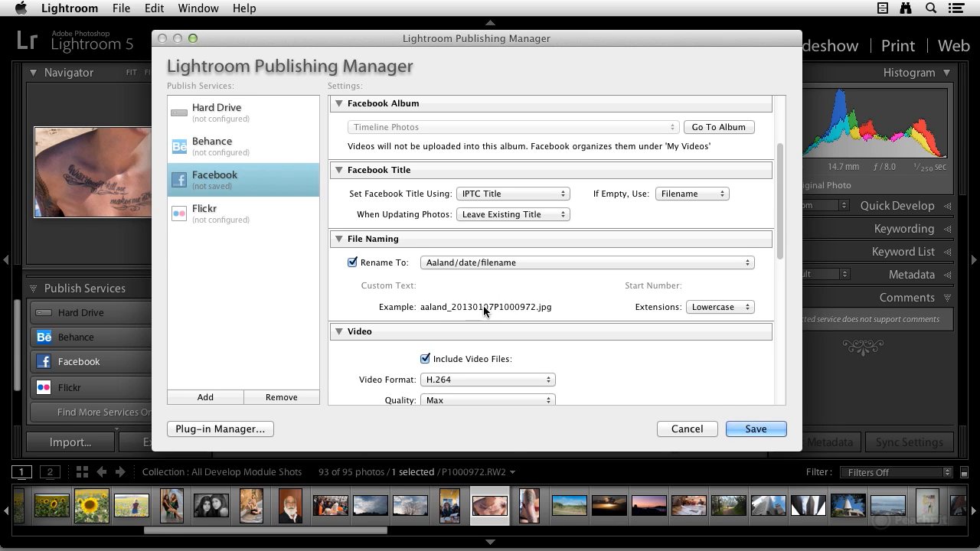
# Step: Review the video format, JPEG quality and image sizing options for the Facebook service
pyautogui.scroll(-5, 515, 305)
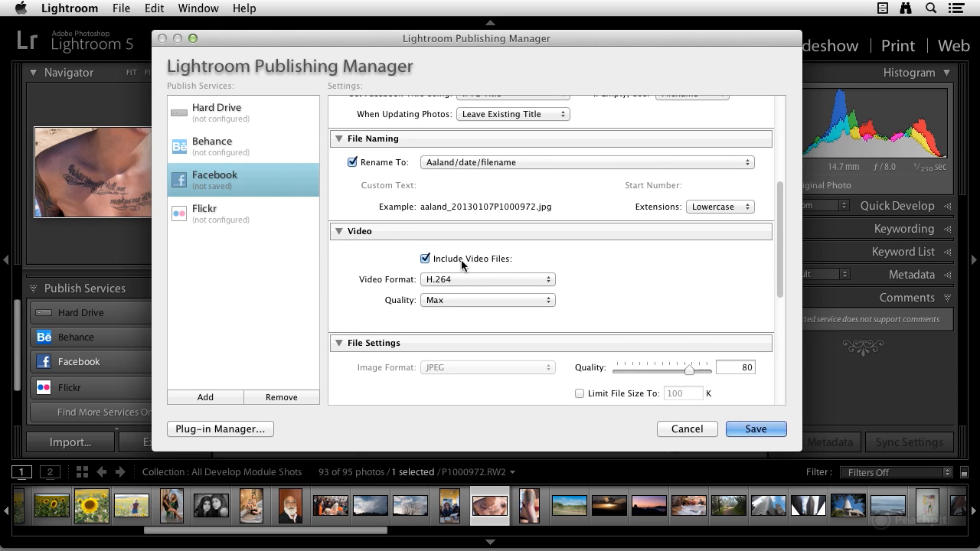
pyautogui.scroll(-2, 502, 260)
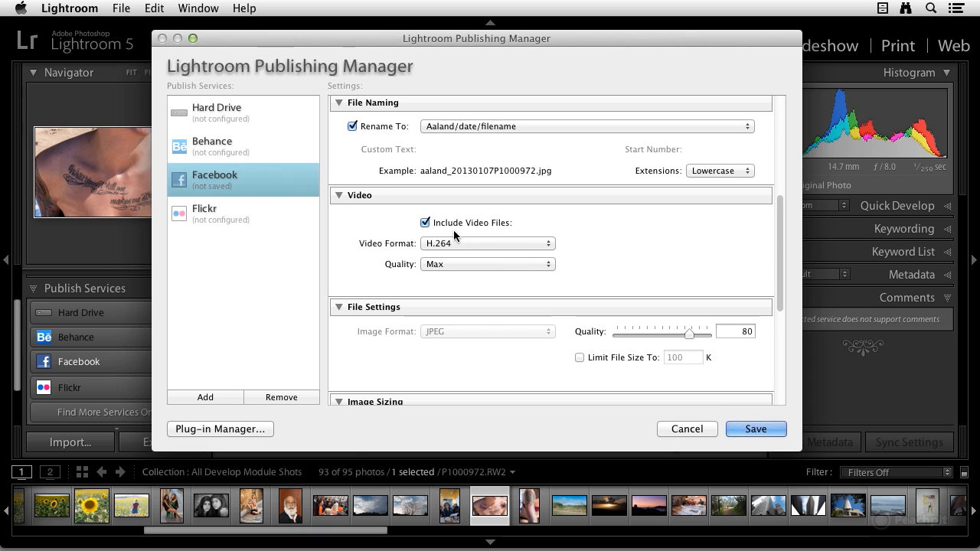
pyautogui.scroll(-1, 461, 246)
pyautogui.scroll(-3, 462, 244)
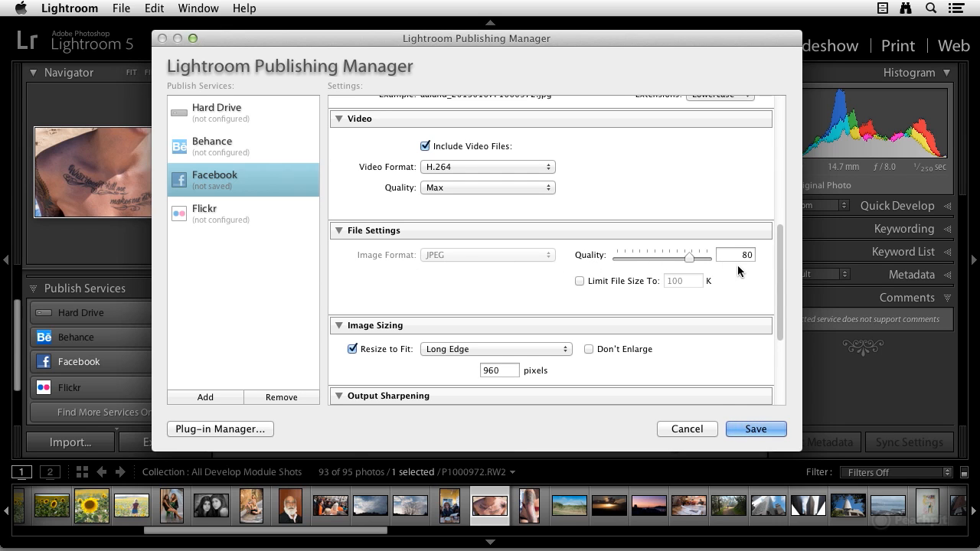
pyautogui.scroll(-2, 629, 297)
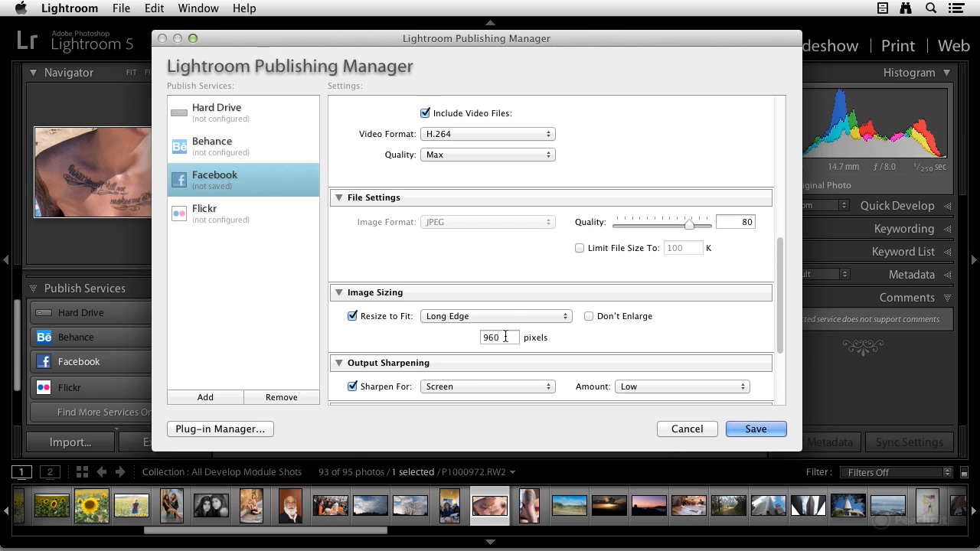
pyautogui.scroll(-2, 506, 337)
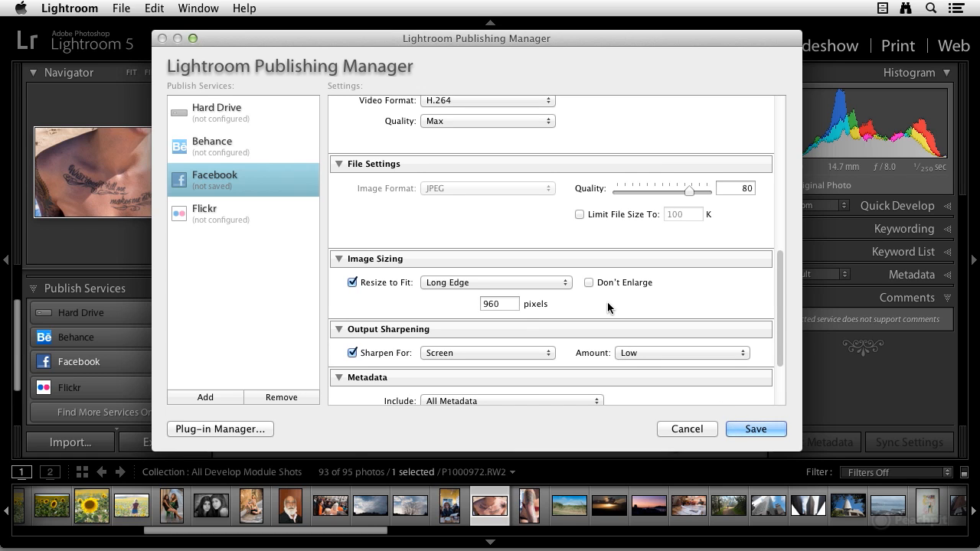
# Step: Set the output sharpening to Screen with a Standard amount
pyautogui.scroll(-3, 608, 307)
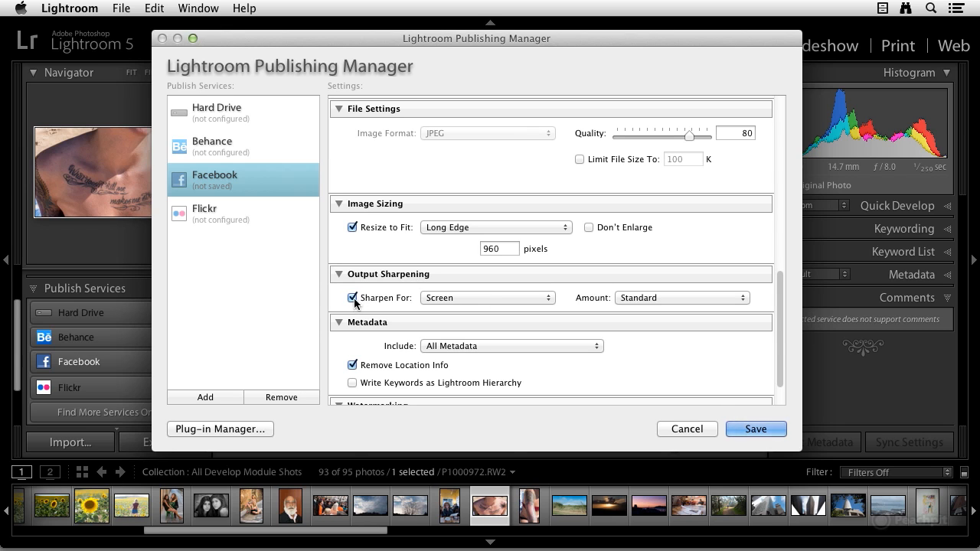
pyautogui.click(476, 297)
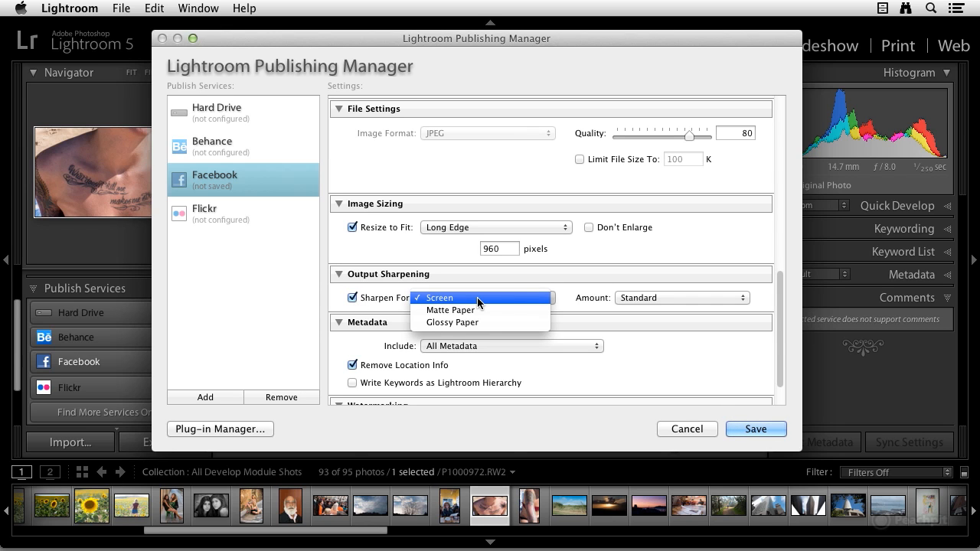
pyautogui.click(477, 298)
pyautogui.click(659, 299)
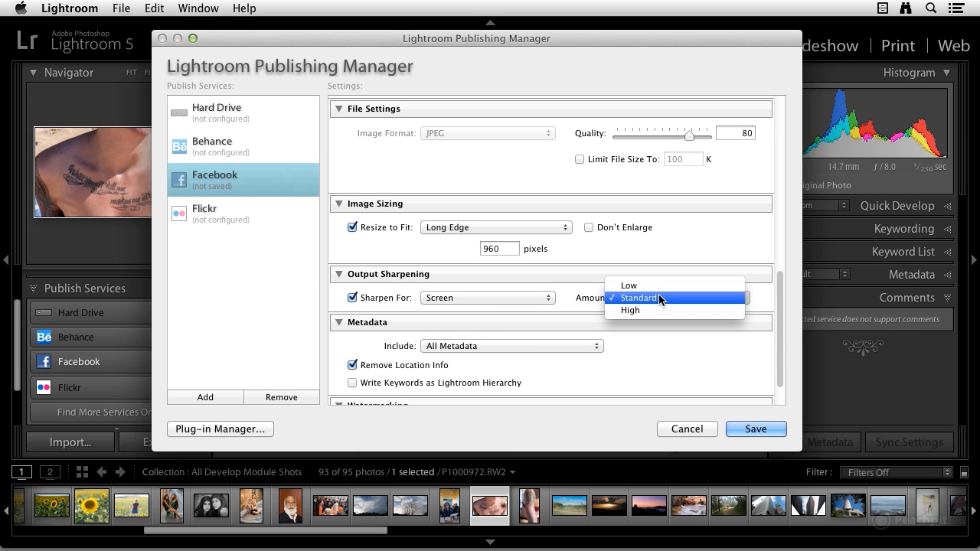
pyautogui.click(660, 299)
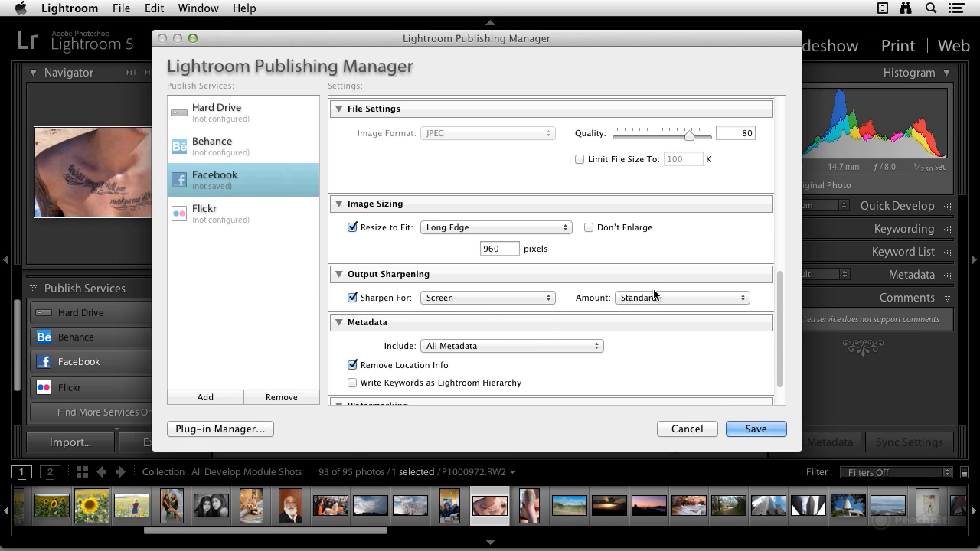
pyautogui.click(662, 298)
pyautogui.click(661, 299)
# Step: Try including Copyright Only metadata and return the option to All Metadata
pyautogui.scroll(-2, 571, 330)
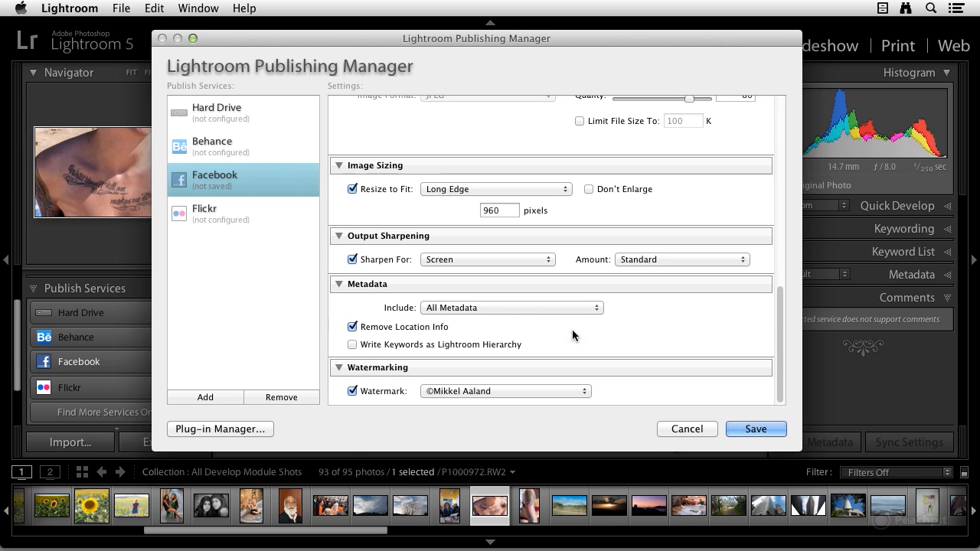
pyautogui.click(481, 308)
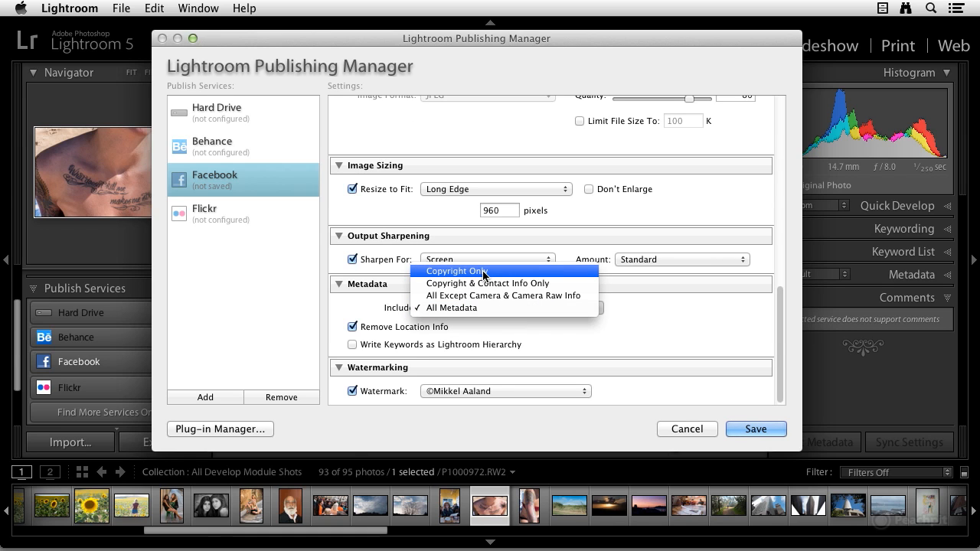
pyautogui.click(483, 273)
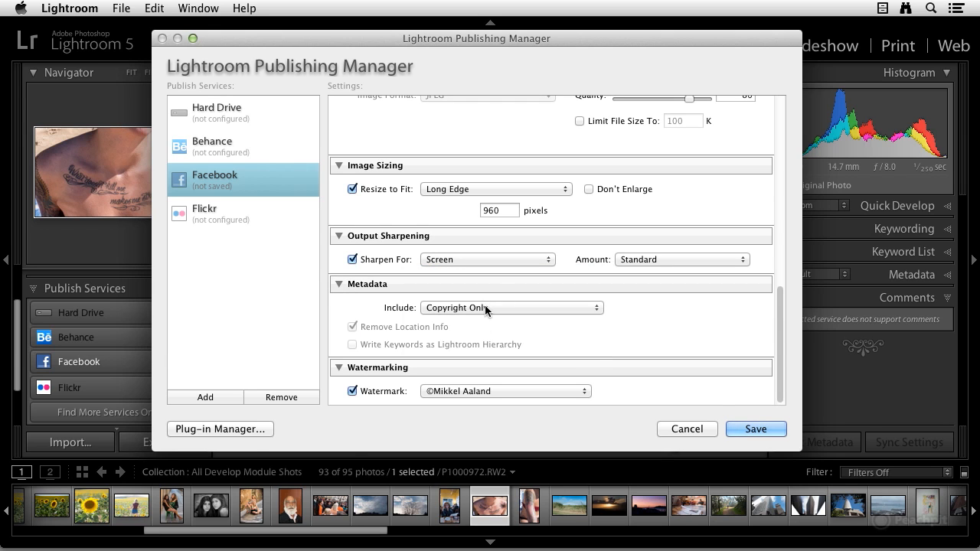
pyautogui.click(485, 307)
pyautogui.click(484, 346)
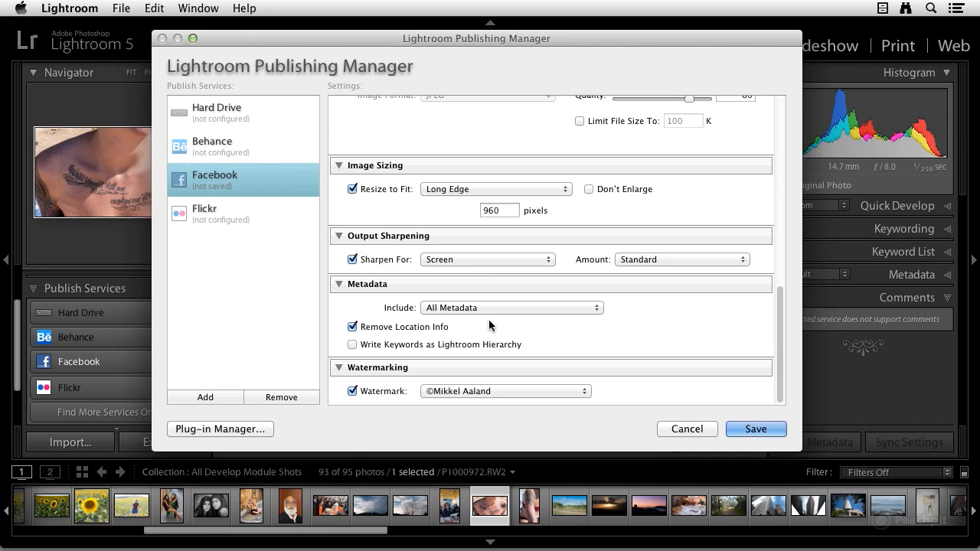
# Step: Choose the photographer's © name watermark and save the Facebook publish settings
pyautogui.click(477, 392)
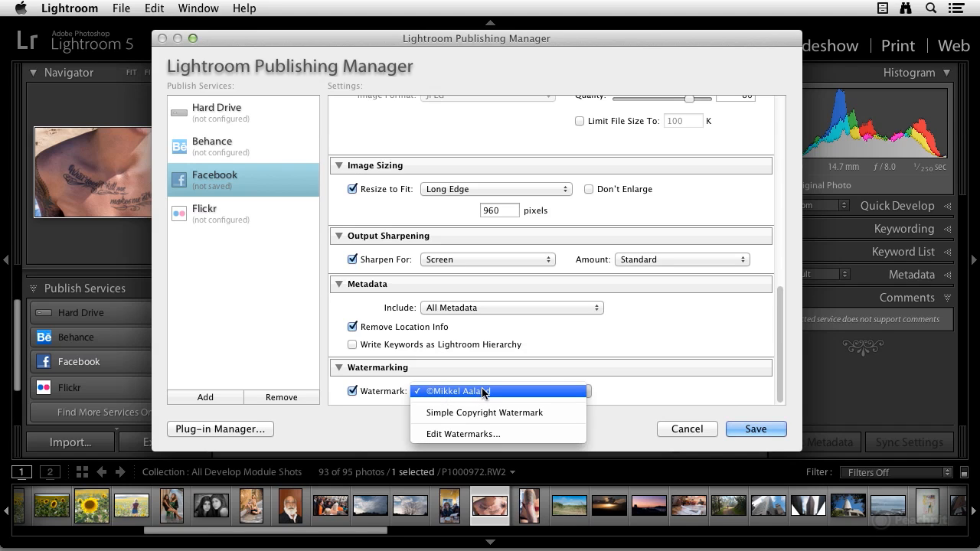
pyautogui.click(482, 392)
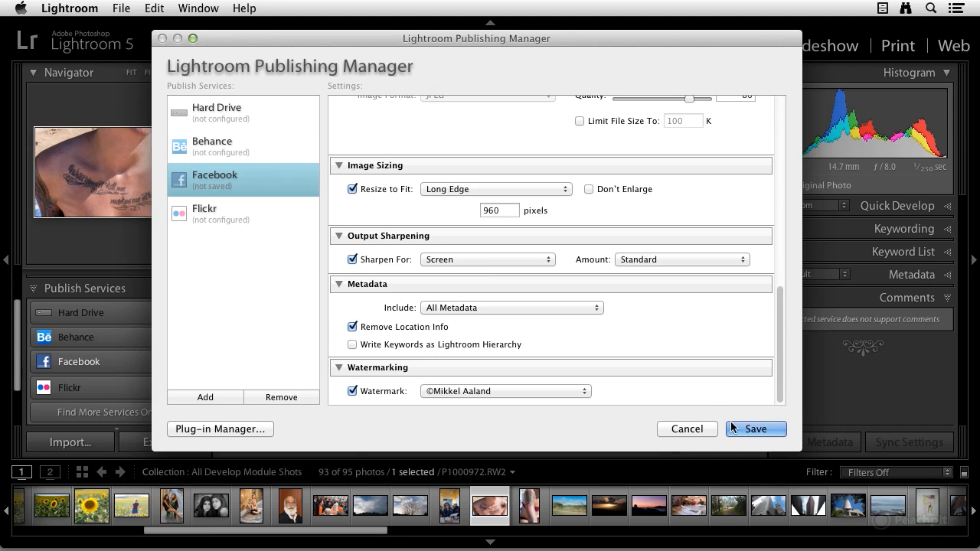
pyautogui.click(754, 429)
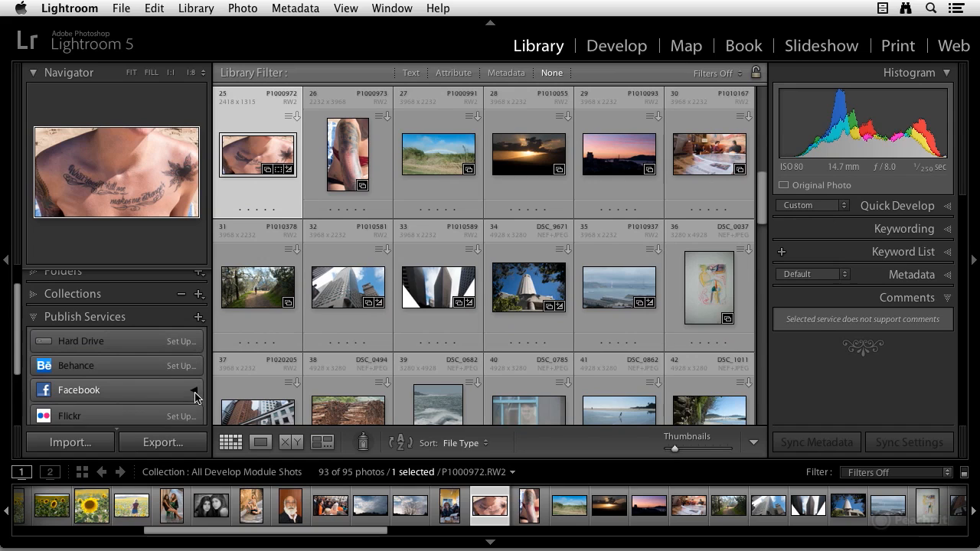
# Step: Add the selected tattoo photo P1000972 to the Timeline Photos collection under Facebook and publish the collection
pyautogui.scroll(-2, 185, 353)
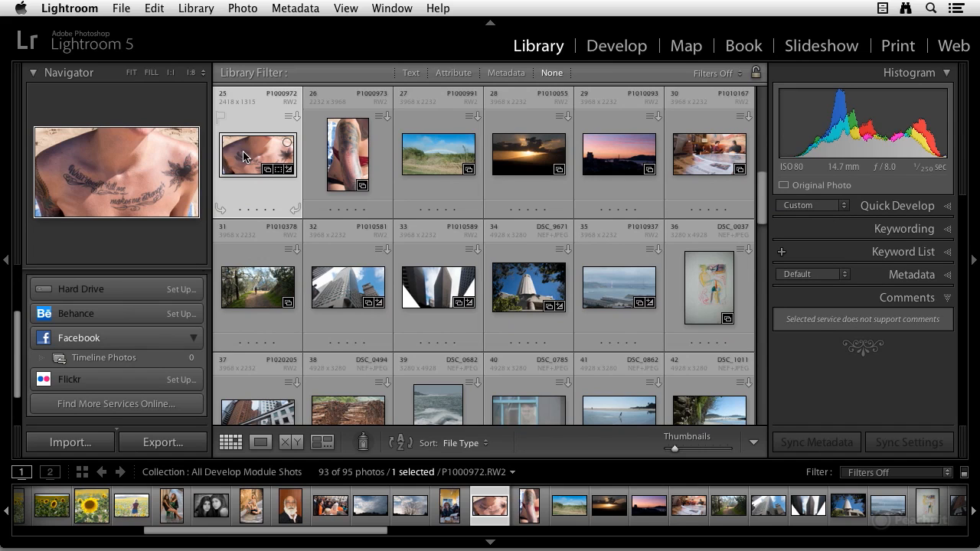
pyautogui.moveTo(248, 156); pyautogui.dragTo(147, 358)
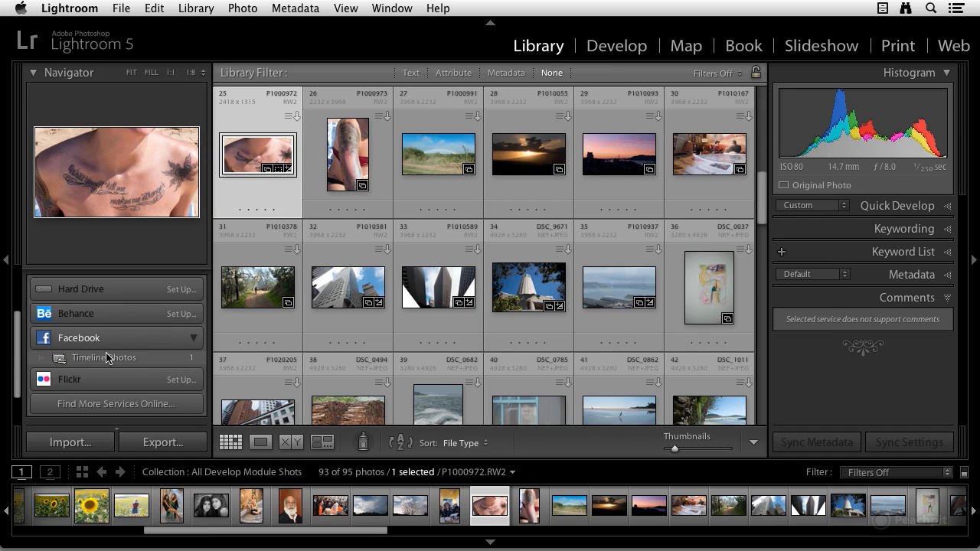
pyautogui.rightClick(58, 365)
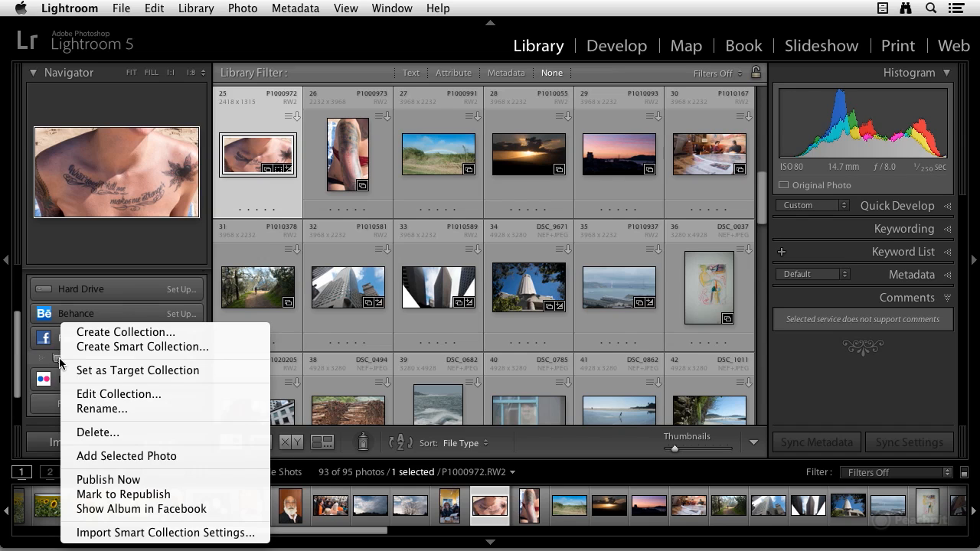
pyautogui.click(125, 480)
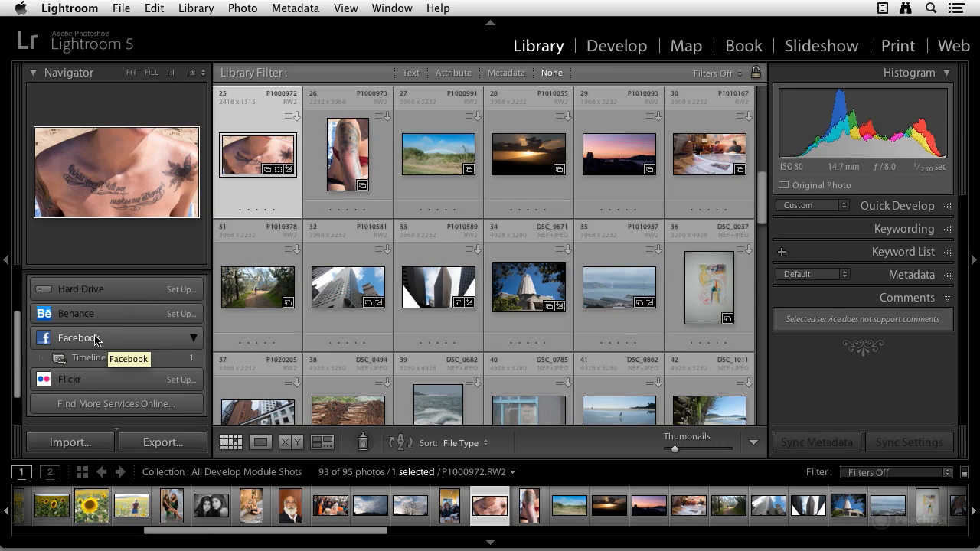
# Step: Switch to Safari and check the published P1000972.jpg post on the Facebook profile's Timeline, going through the Photos section first
pyautogui.press('super+Tab')
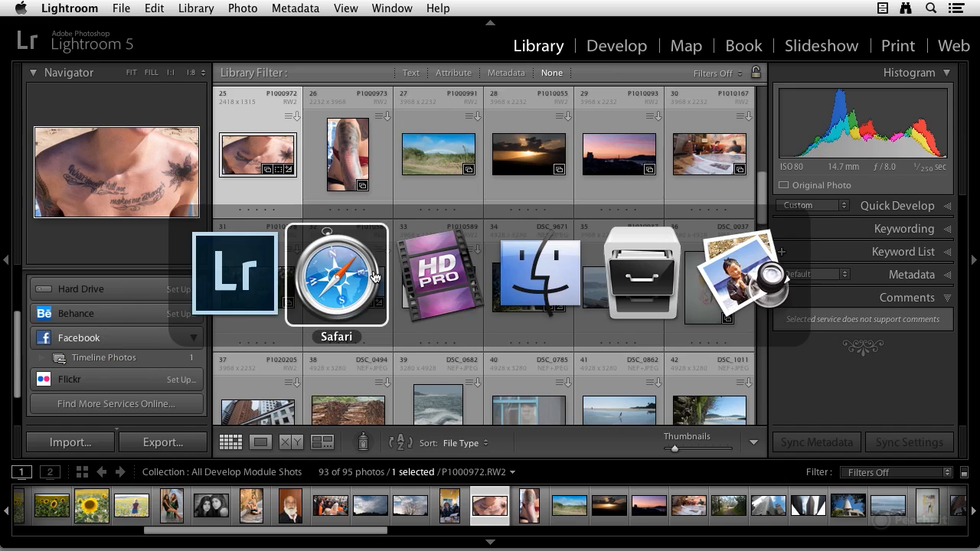
pyautogui.scroll(1, 349, 326)
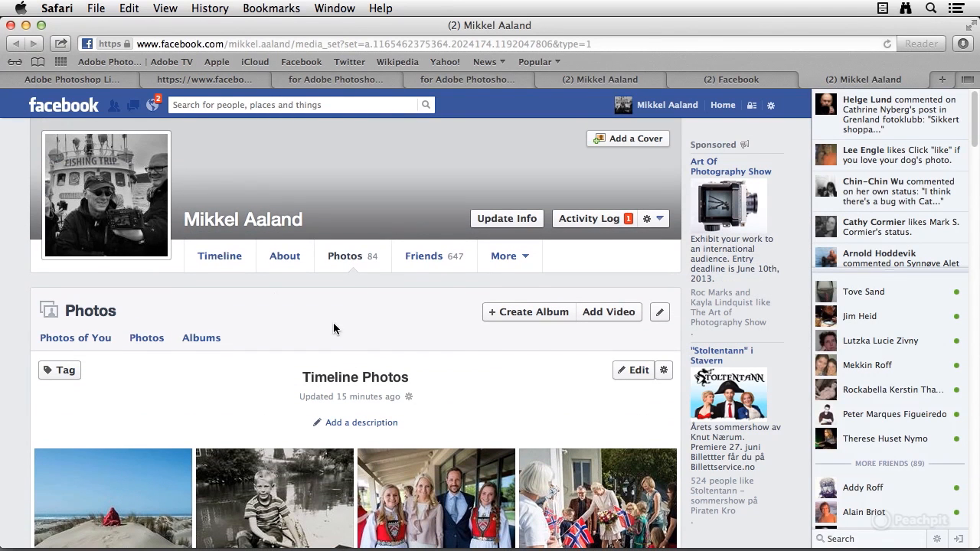
pyautogui.click(88, 312)
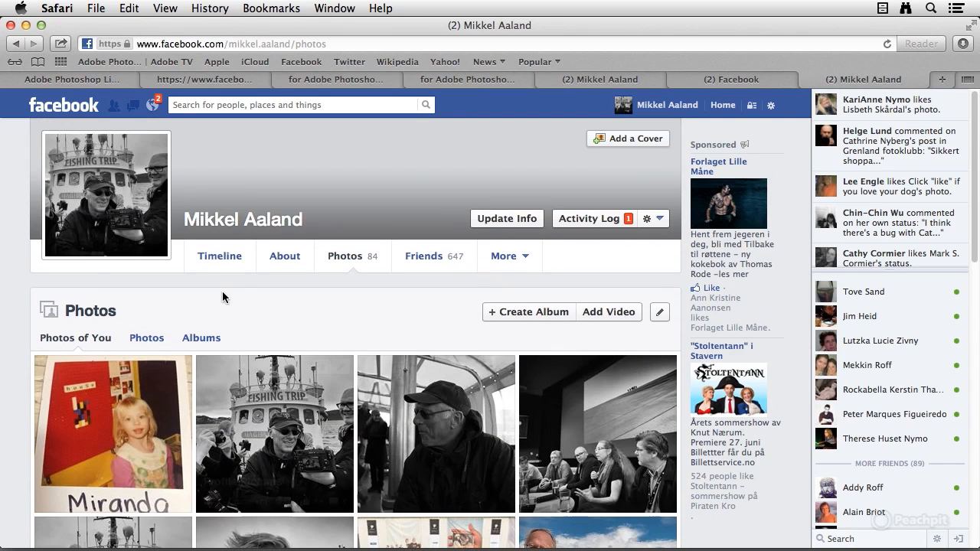
pyautogui.click(233, 259)
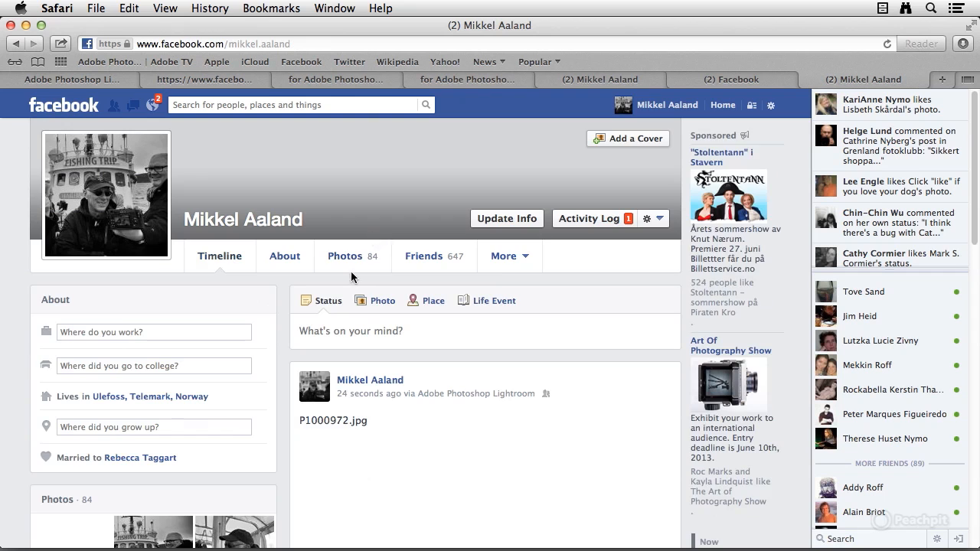
pyautogui.scroll(-5, 350, 276)
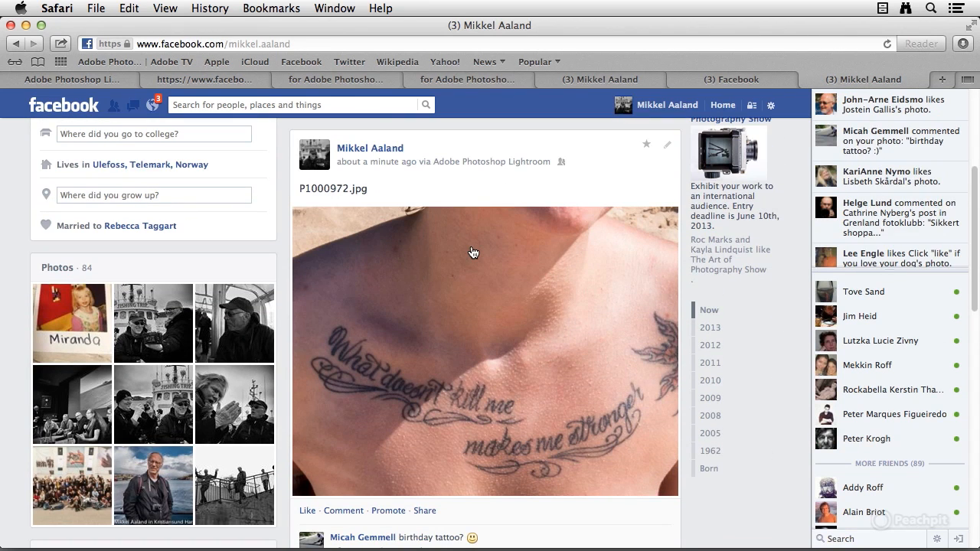
# Step: Return to Lightroom, refresh the Facebook comments for the photo in the Timeline Photos collection, and expand the comments to read them
pyautogui.press('super+Tab')
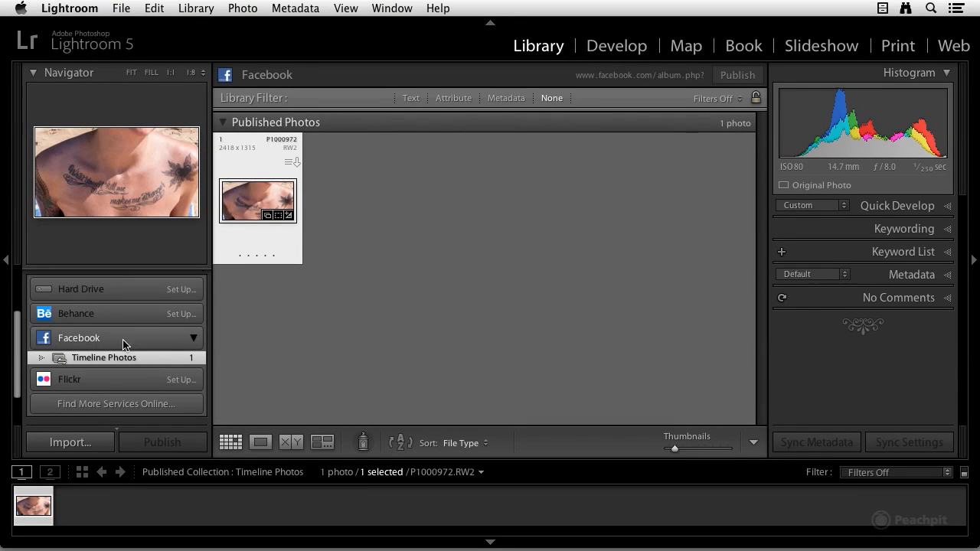
pyautogui.click(92, 360)
pyautogui.click(782, 299)
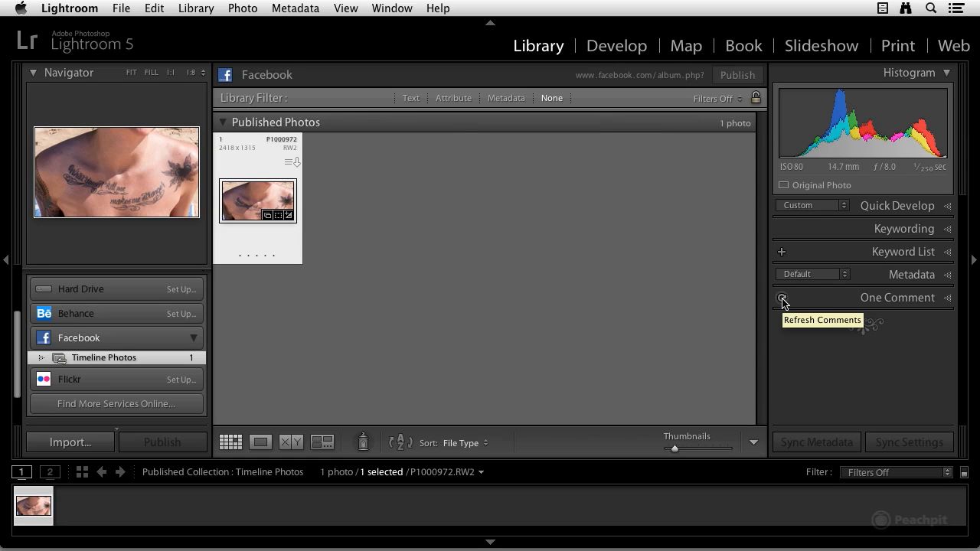
pyautogui.click(949, 299)
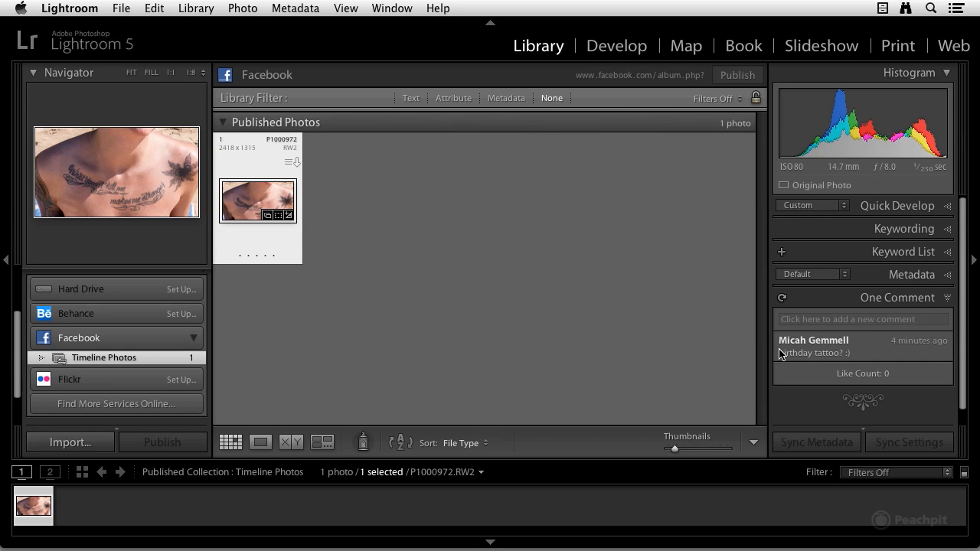